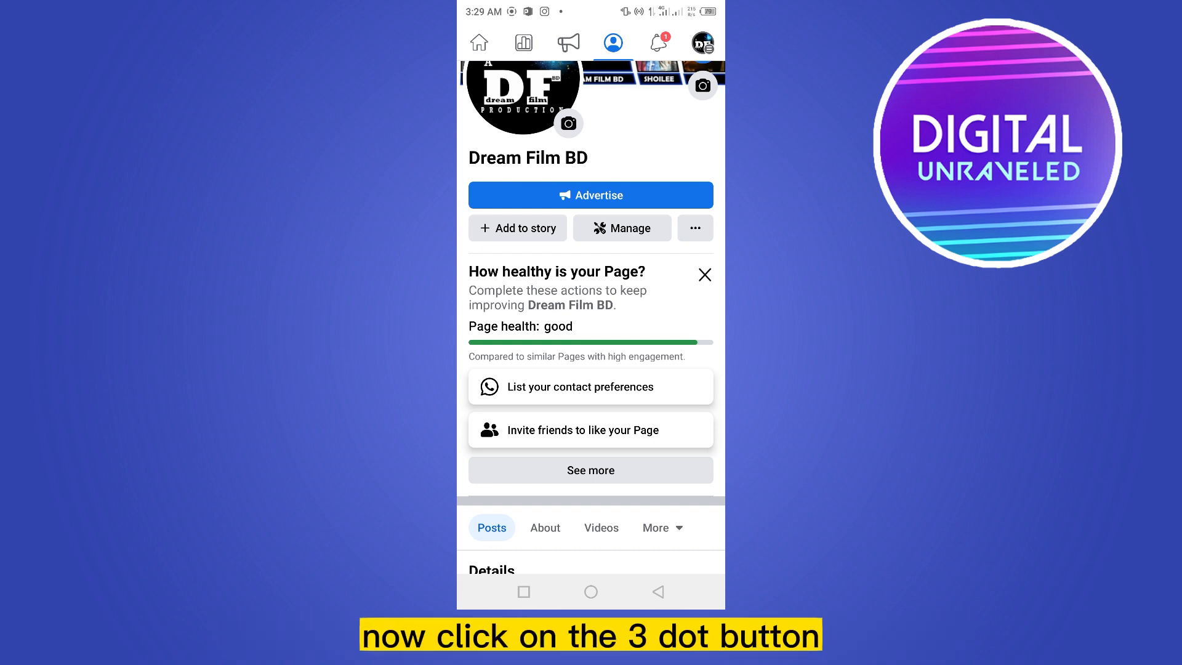
scroll(591, 370, "up", 2)
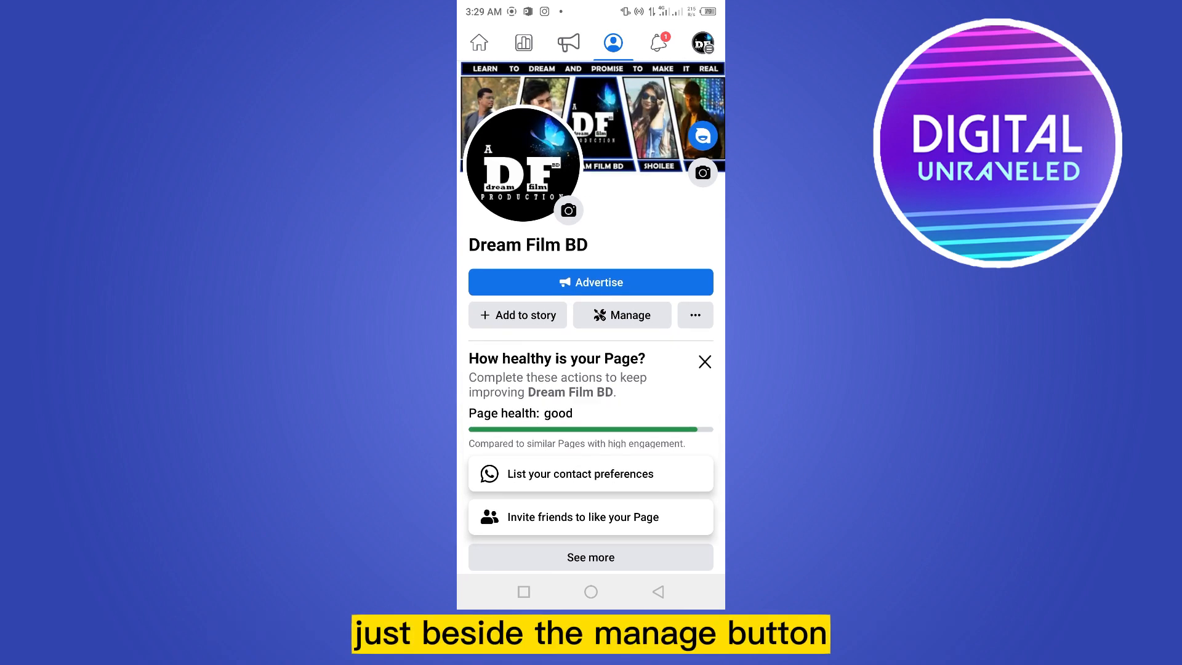
Step: Reach the Page's Edit Action Button settings via the three-dot menu beside Manage
left_click(695, 315)
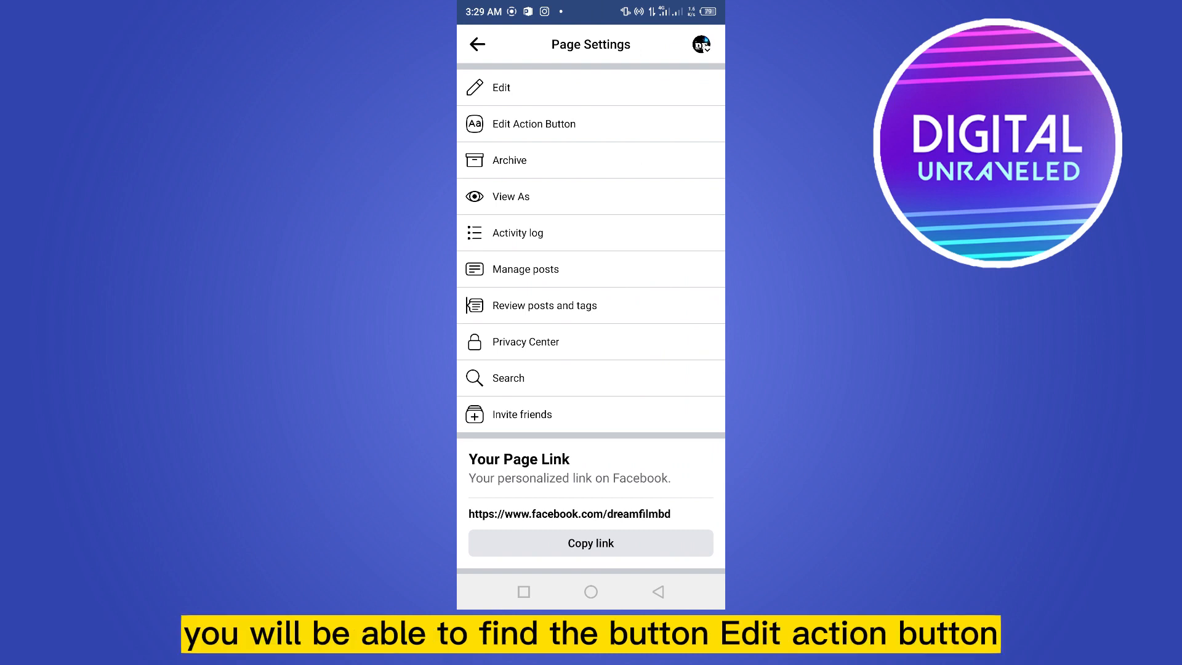
left_click(534, 124)
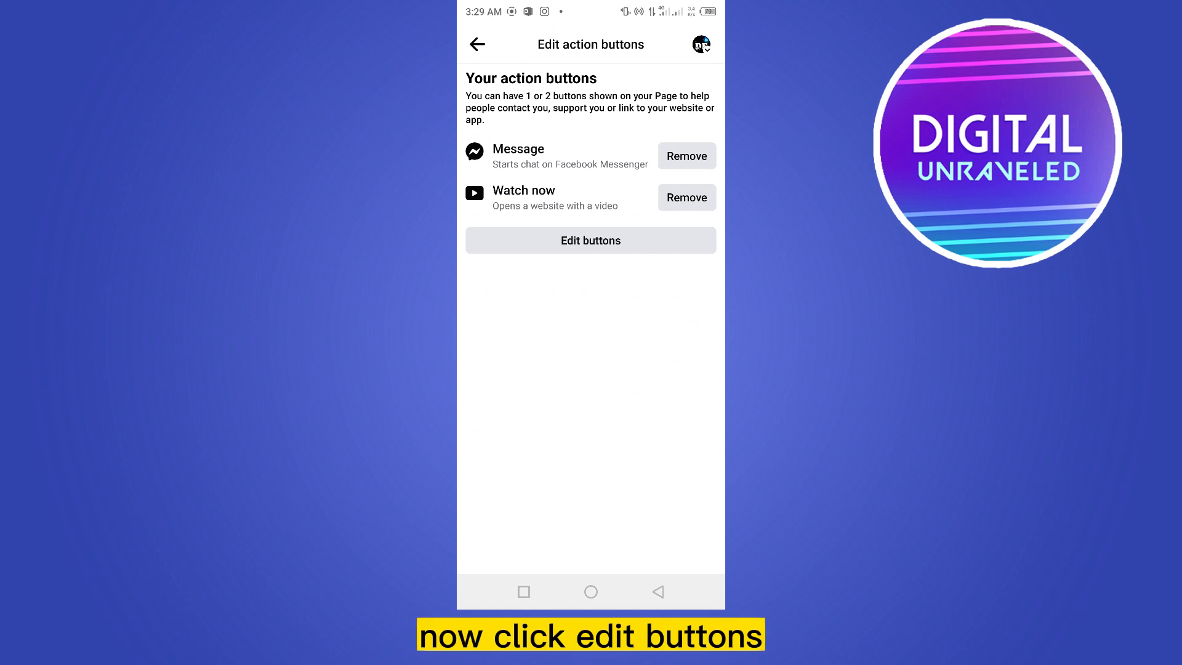
Step: Show the Editing Buttons list of all buttons addable to the Page
left_click(590, 240)
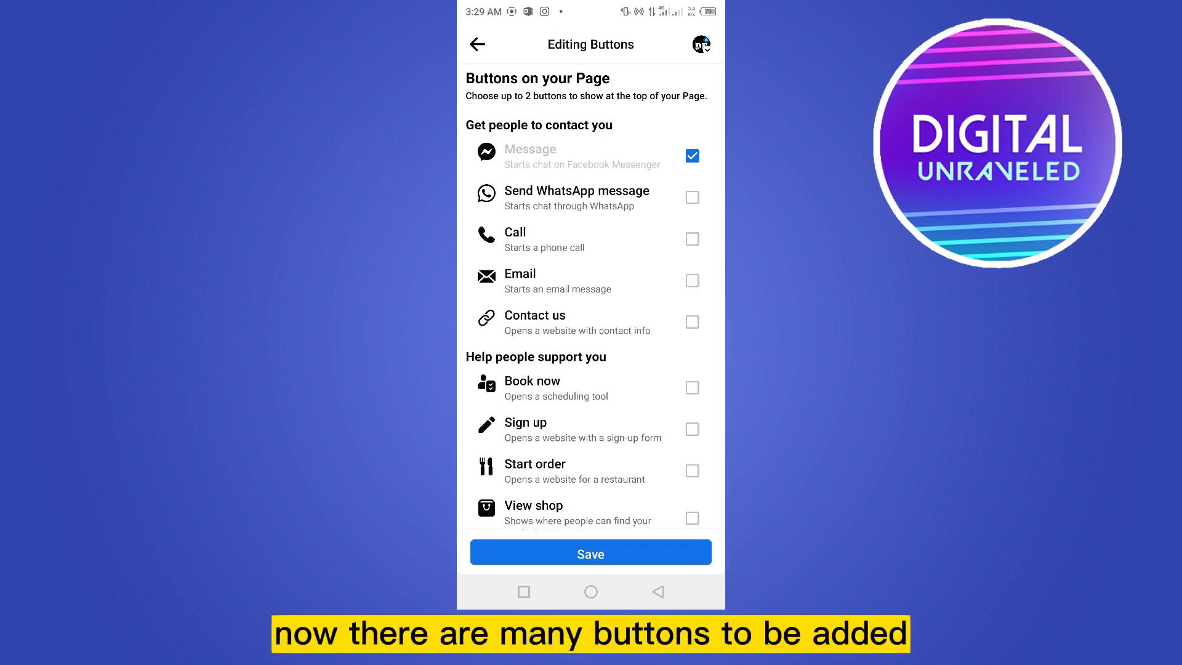
scroll(592, 323, "down", 8)
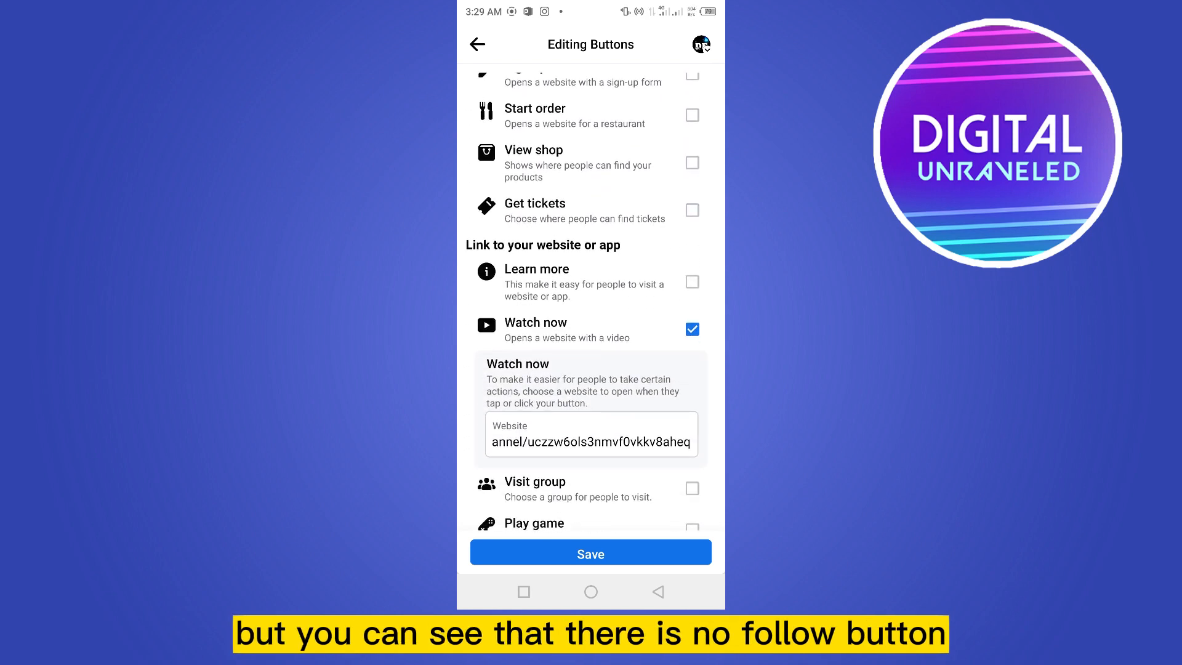
scroll(591, 323, "down", 1)
scroll(592, 324, "up", 10)
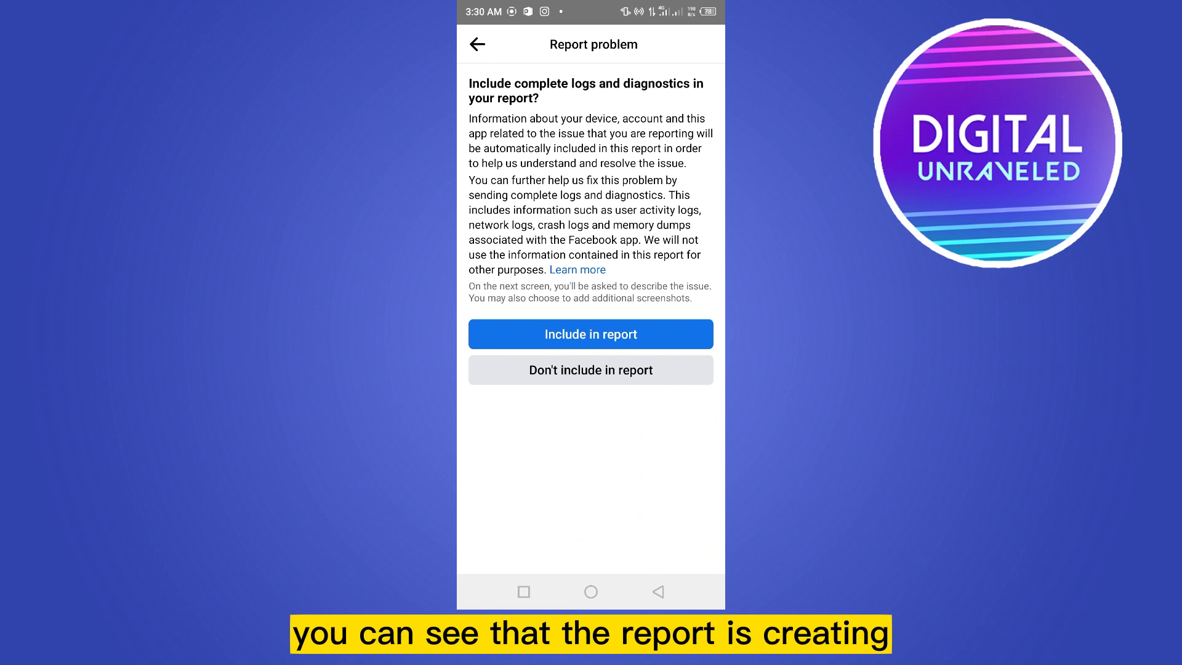
scroll(592, 323, "down", 5)
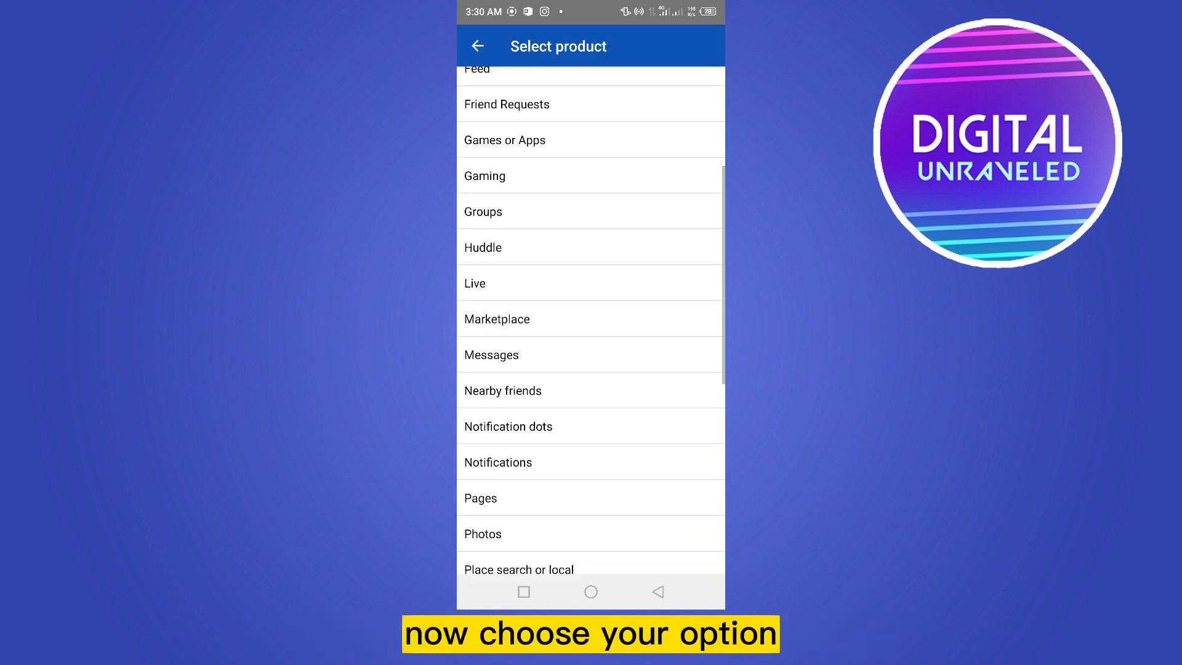
scroll(591, 323, "down", 3)
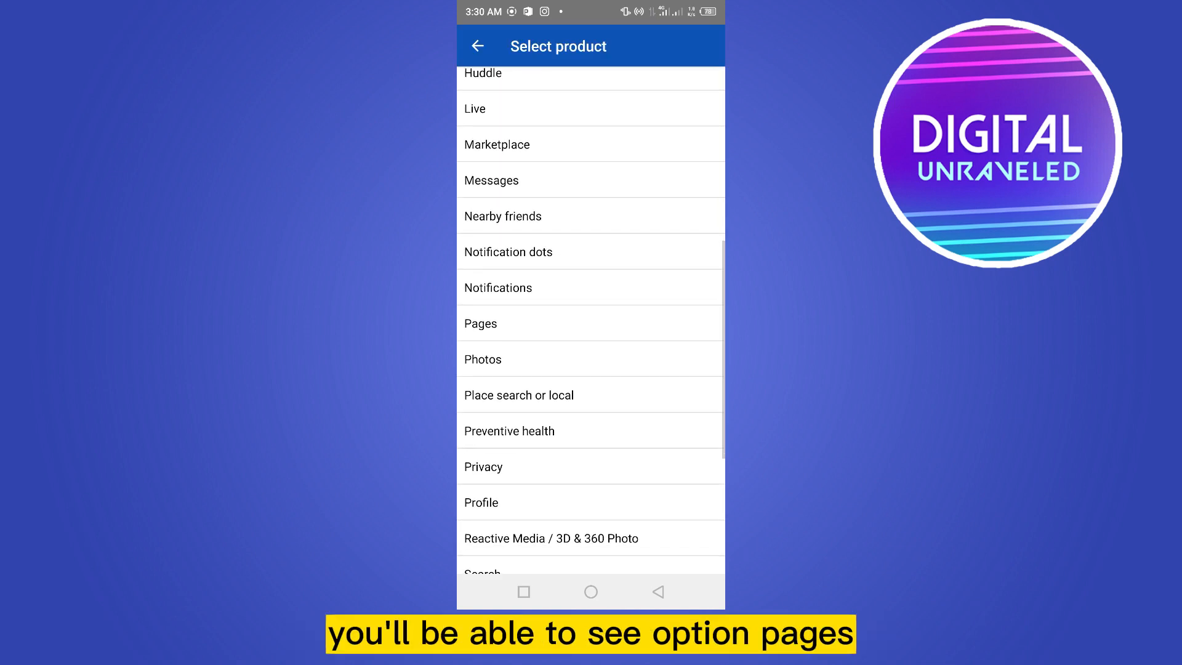
Step: Choose Pages as the affected product, reaching the Send report form
left_click(480, 324)
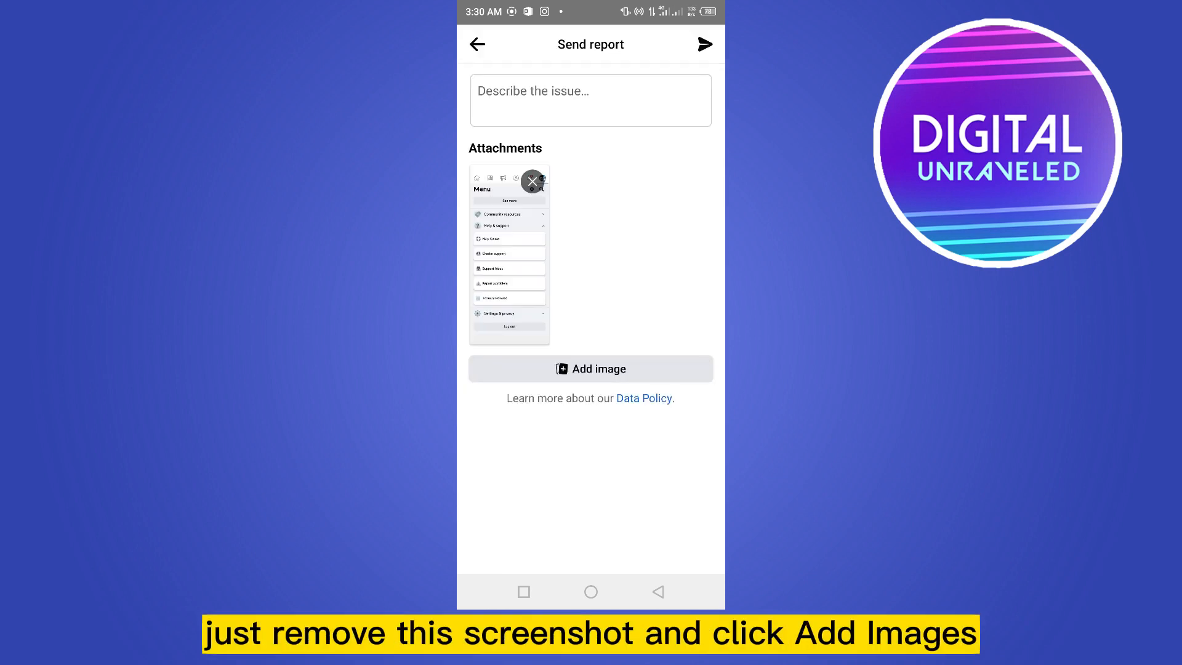
Step: Swap the auto-attached screenshot for the Editing Buttons screenshot from Files
left_click(533, 181)
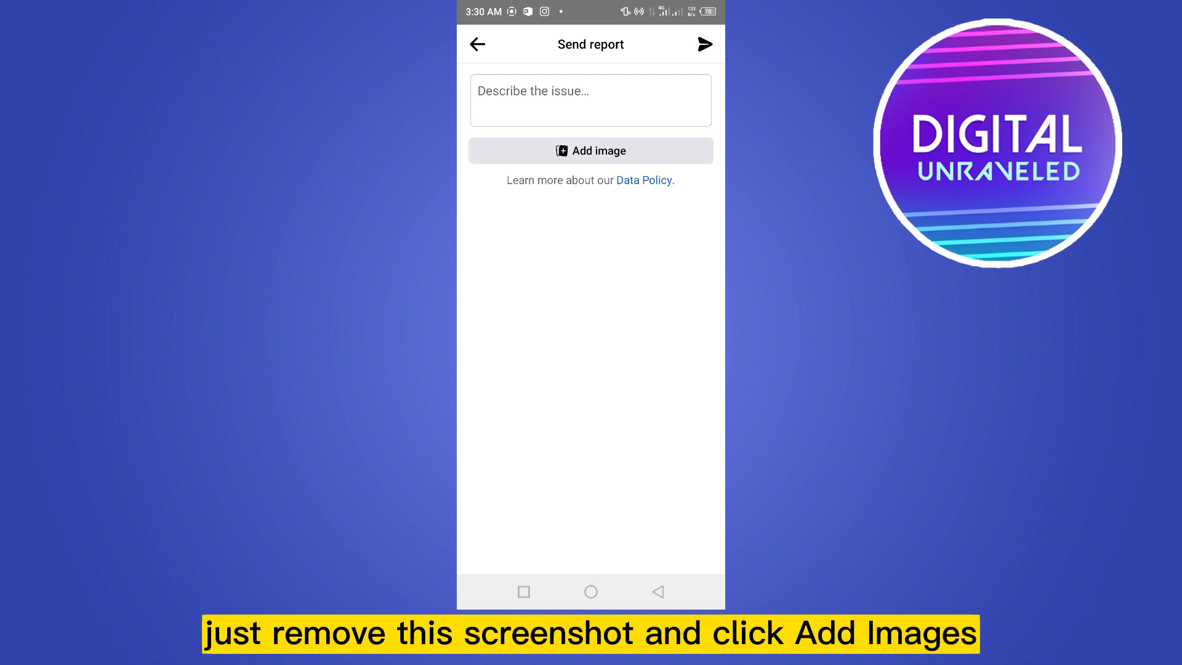
left_click(590, 151)
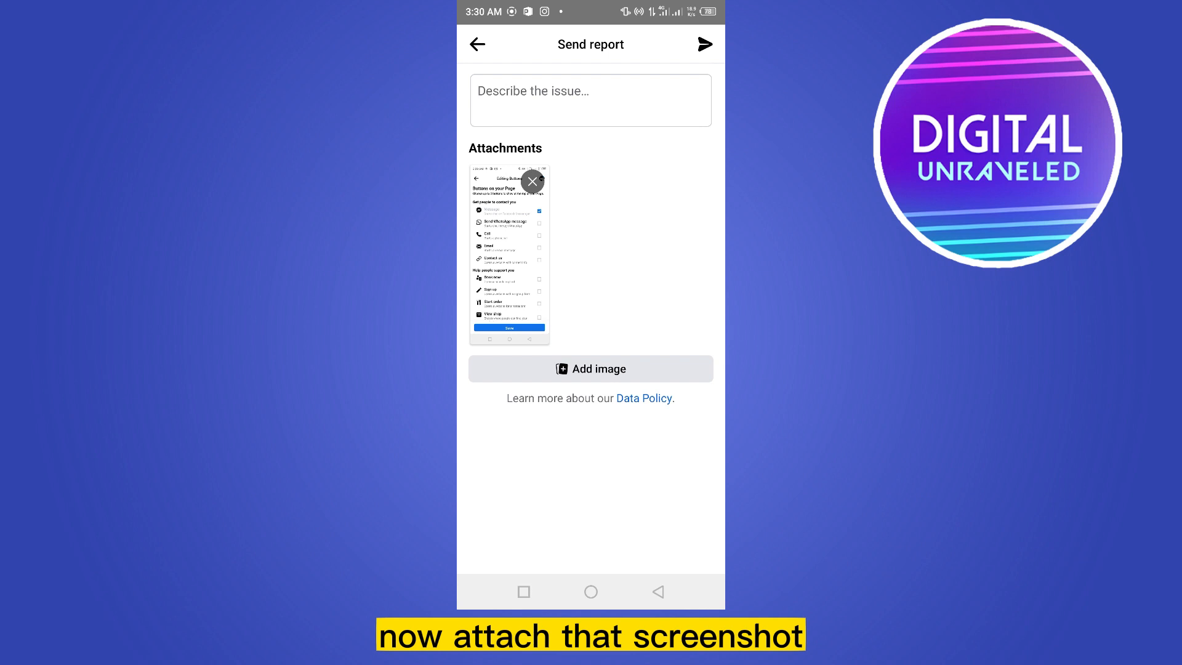
left_click(591, 97)
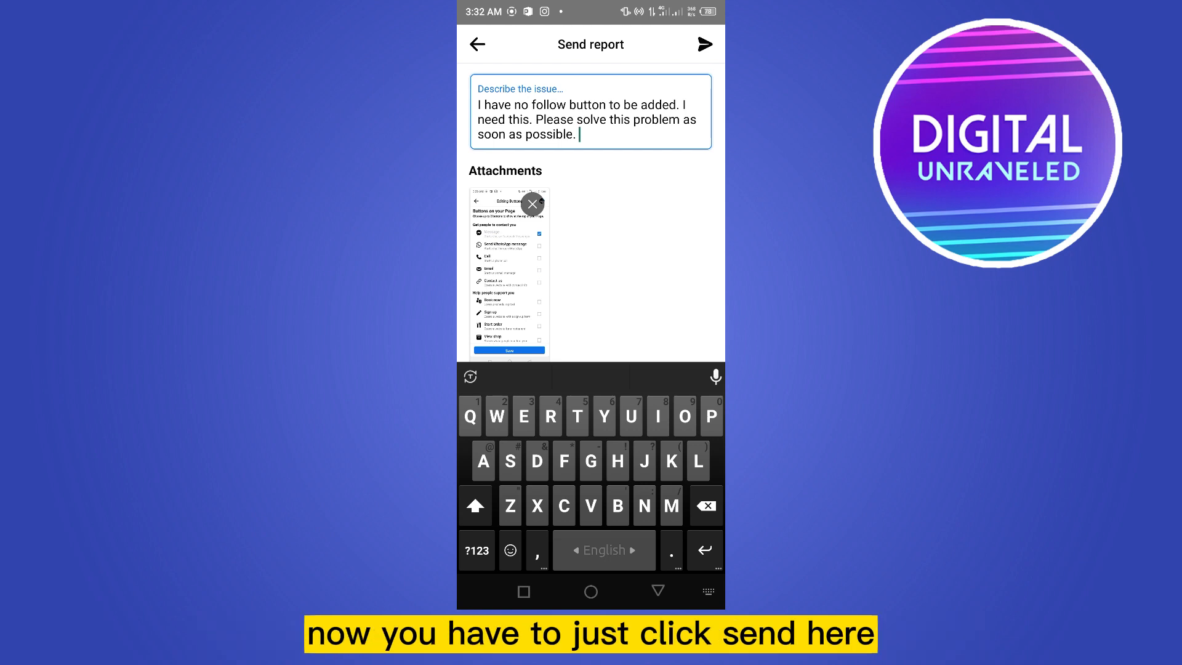
Step: Finish the description about the missing Follow button and hide the keyboard
left_click(657, 591)
Step: Submit the problem report with the send arrow
left_click(704, 45)
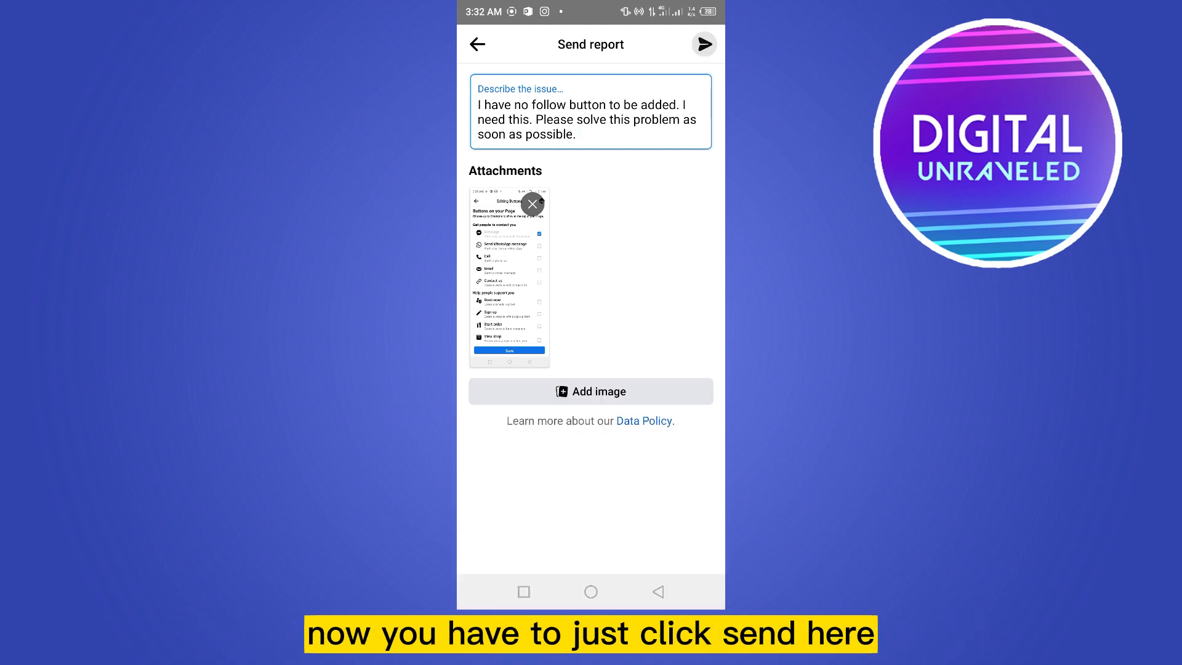